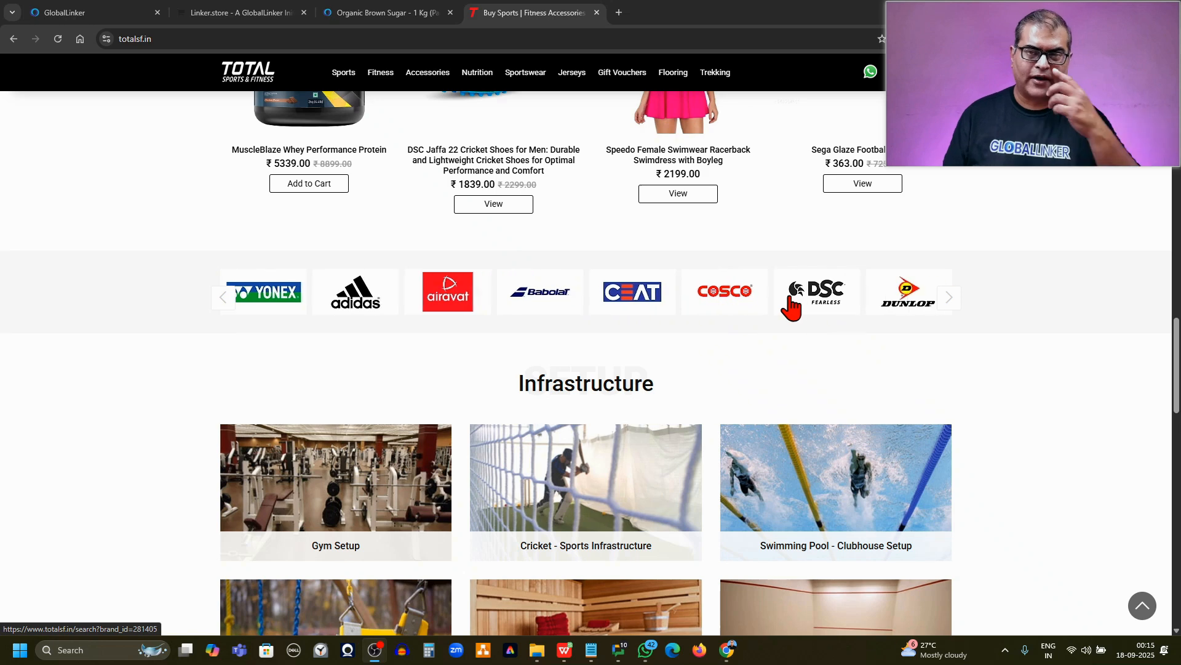
# Browse the Cosco products on the Total Sports store and the Green Blossom brand page on the GlobalLinker marketplace
pyautogui.click(724, 297)
pyautogui.click(724, 296)
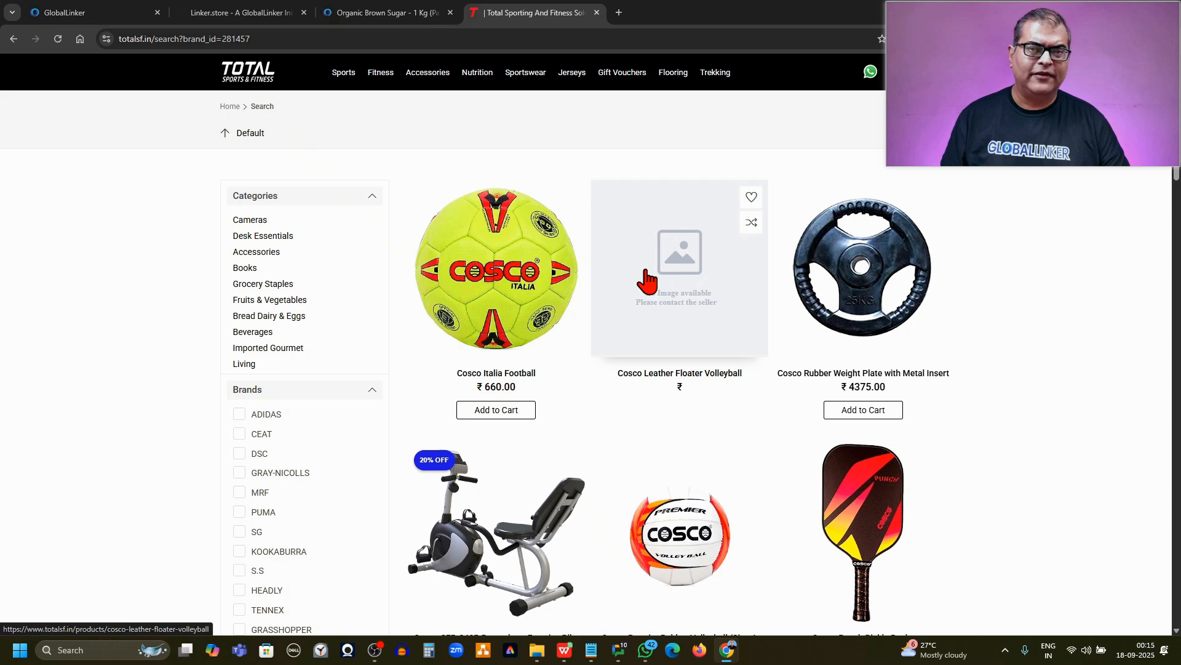
pyautogui.click(376, 16)
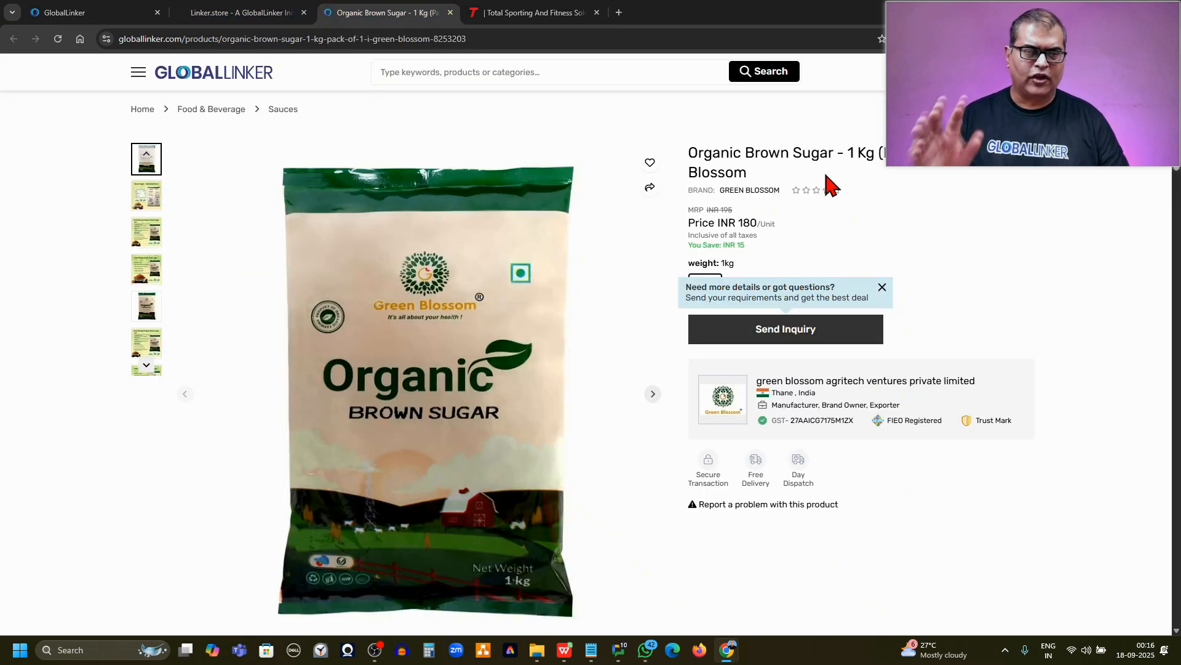
pyautogui.click(746, 191)
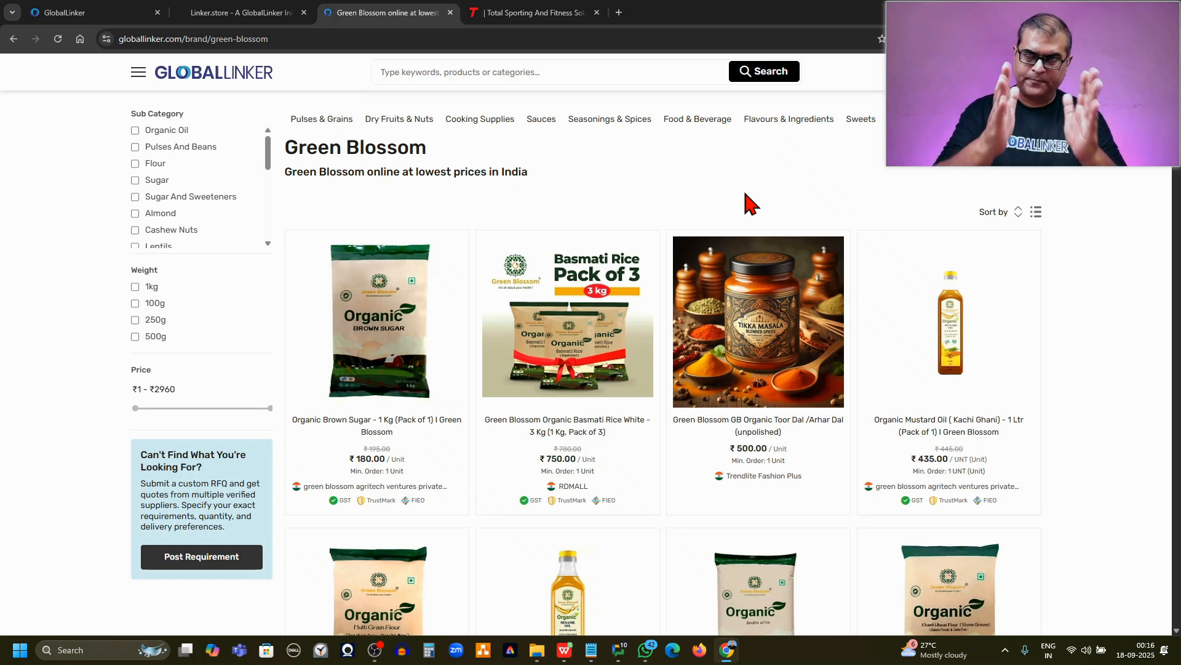
# Switch to the Linker.store seller site and open the first product in the catalogue, the men's blue casual shirt, for editing
pyautogui.click(249, 13)
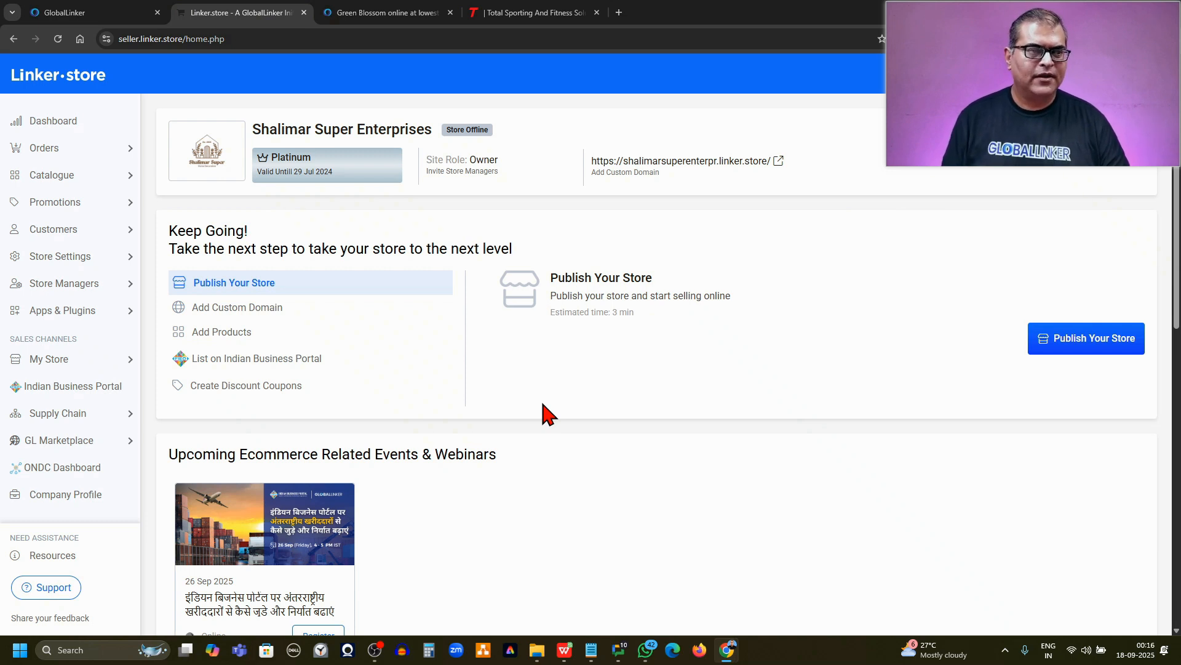
pyautogui.click(53, 178)
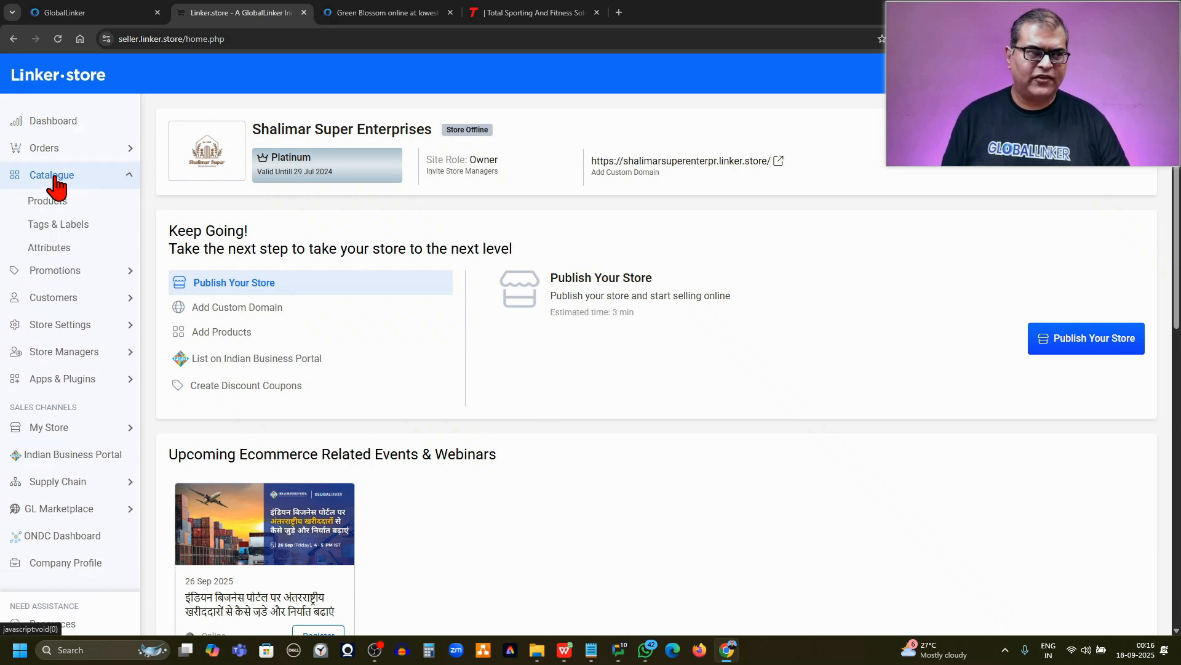
pyautogui.click(47, 202)
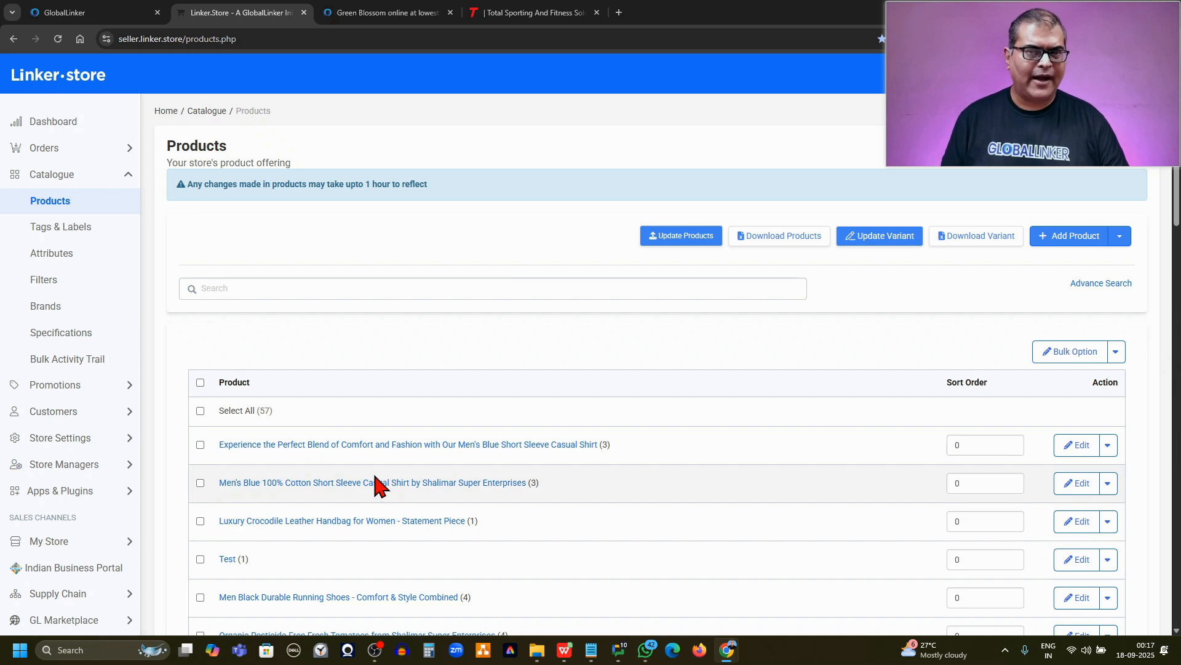
pyautogui.click(1070, 449)
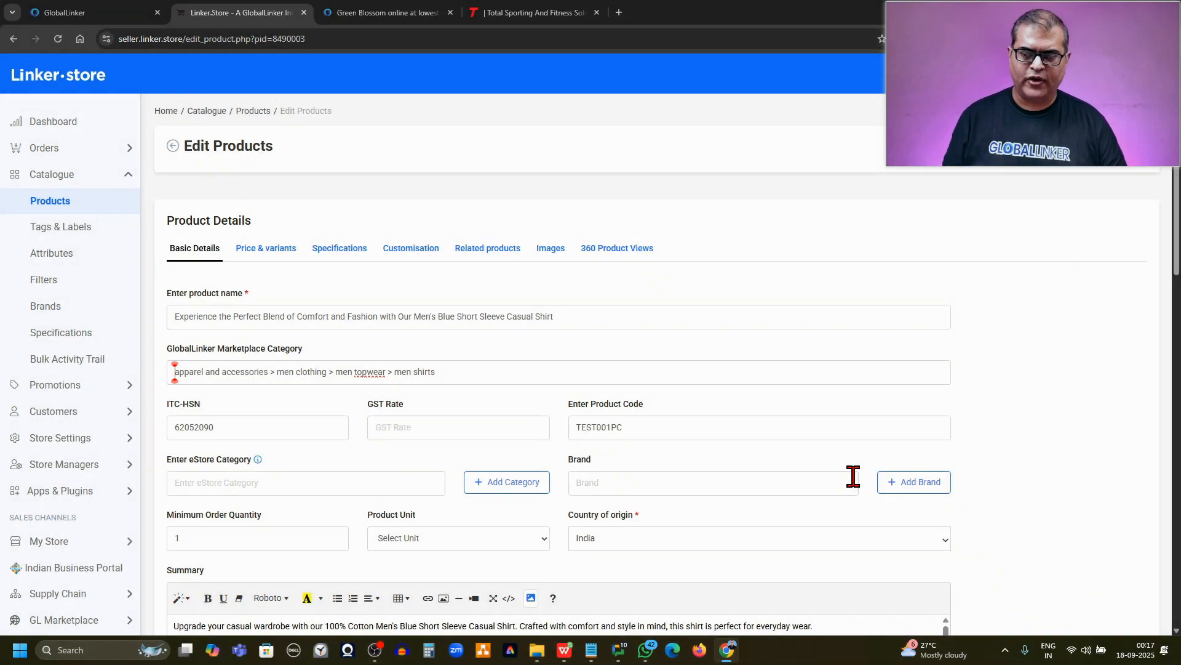
# Try to add a brand named Super Brand from the shirt's basic details, browsing the image manager for its picture
pyautogui.click(884, 486)
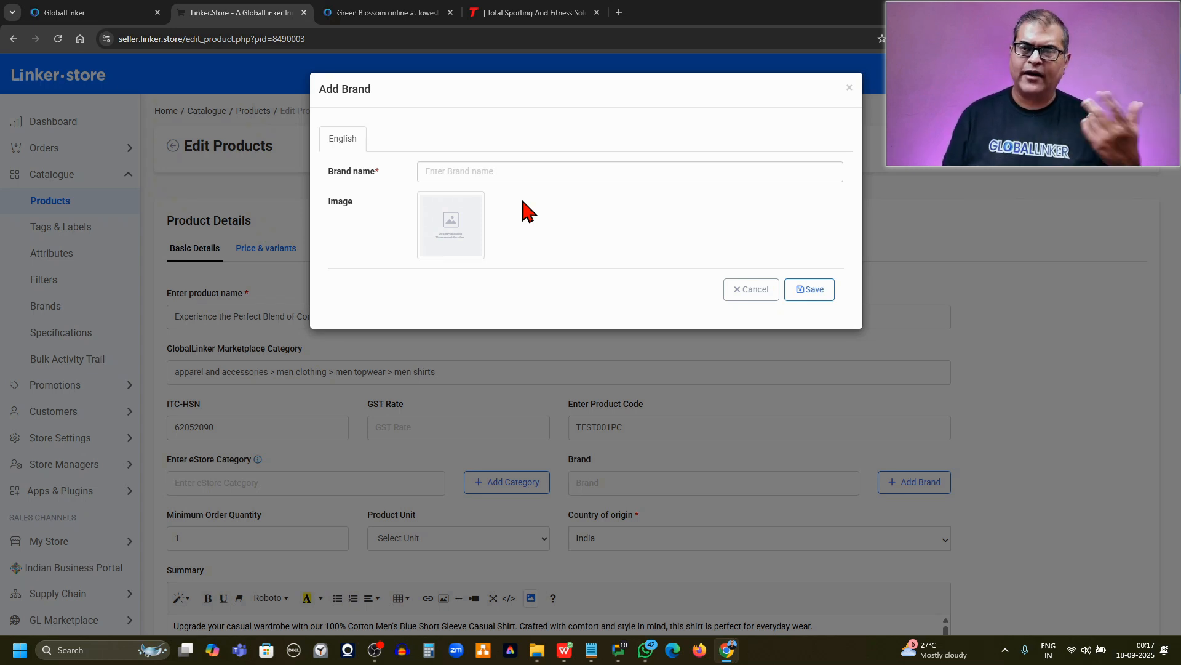
pyautogui.click(850, 88)
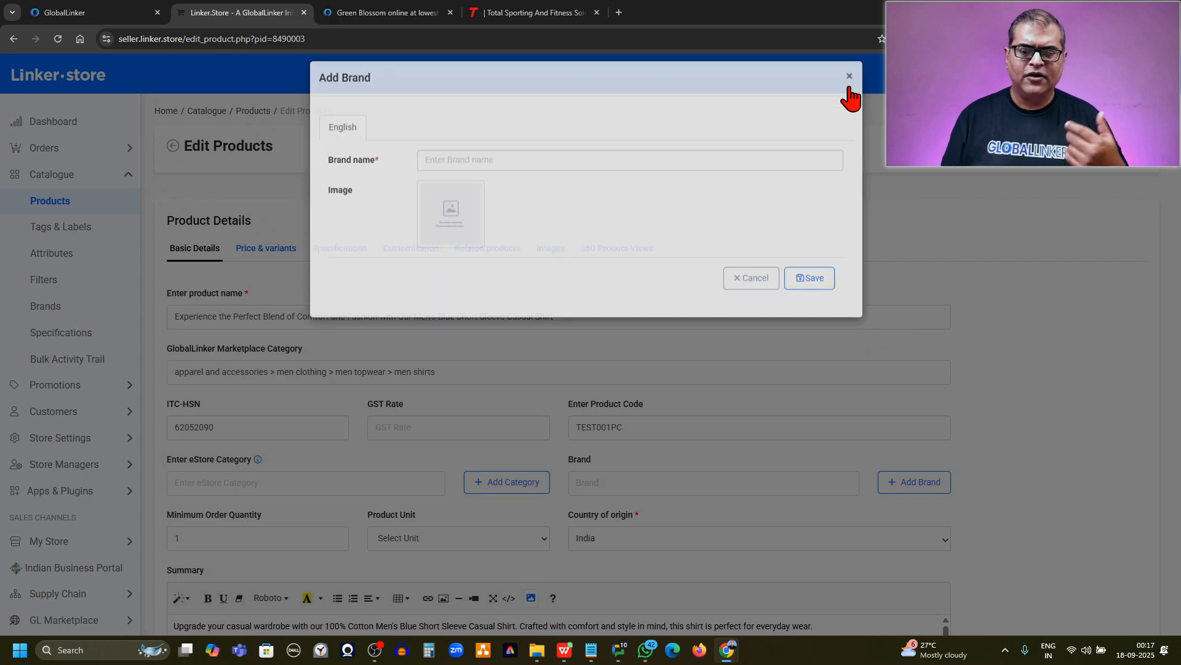
pyautogui.click(589, 486)
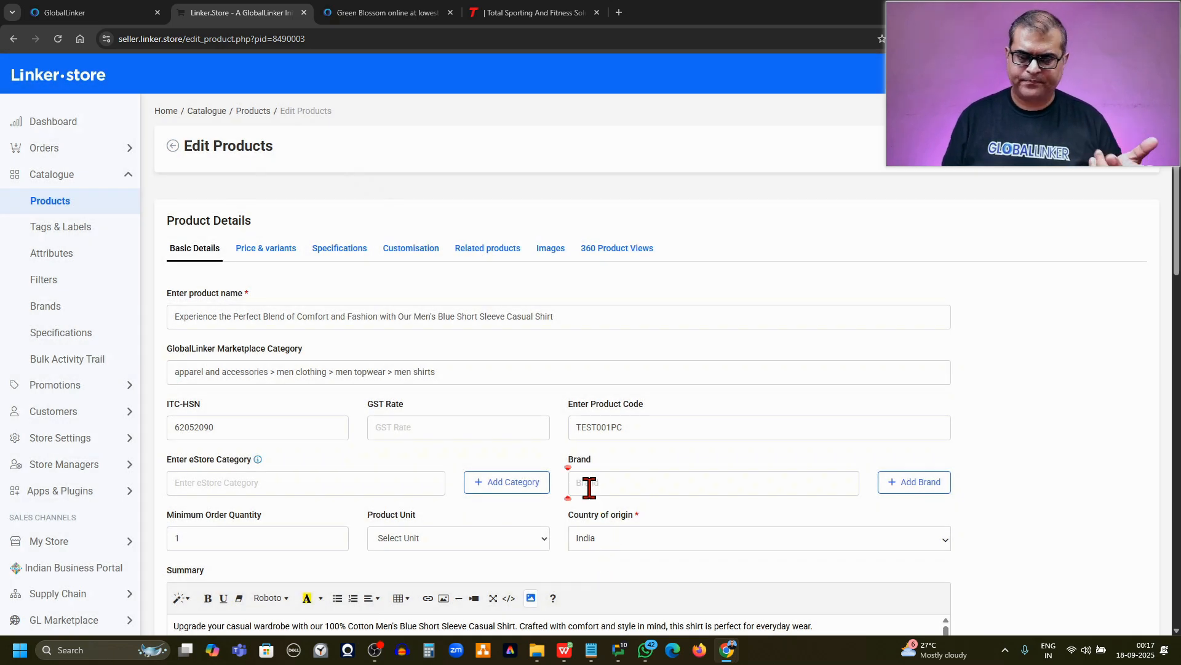
pyautogui.click(902, 489)
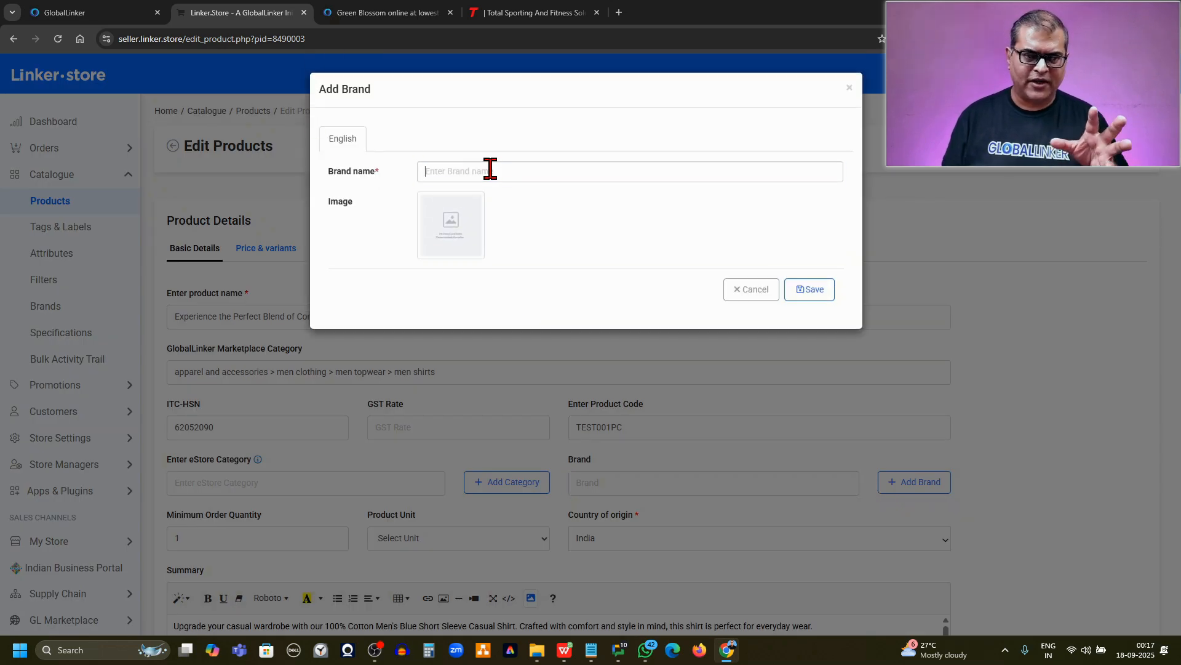
pyautogui.click(490, 170)
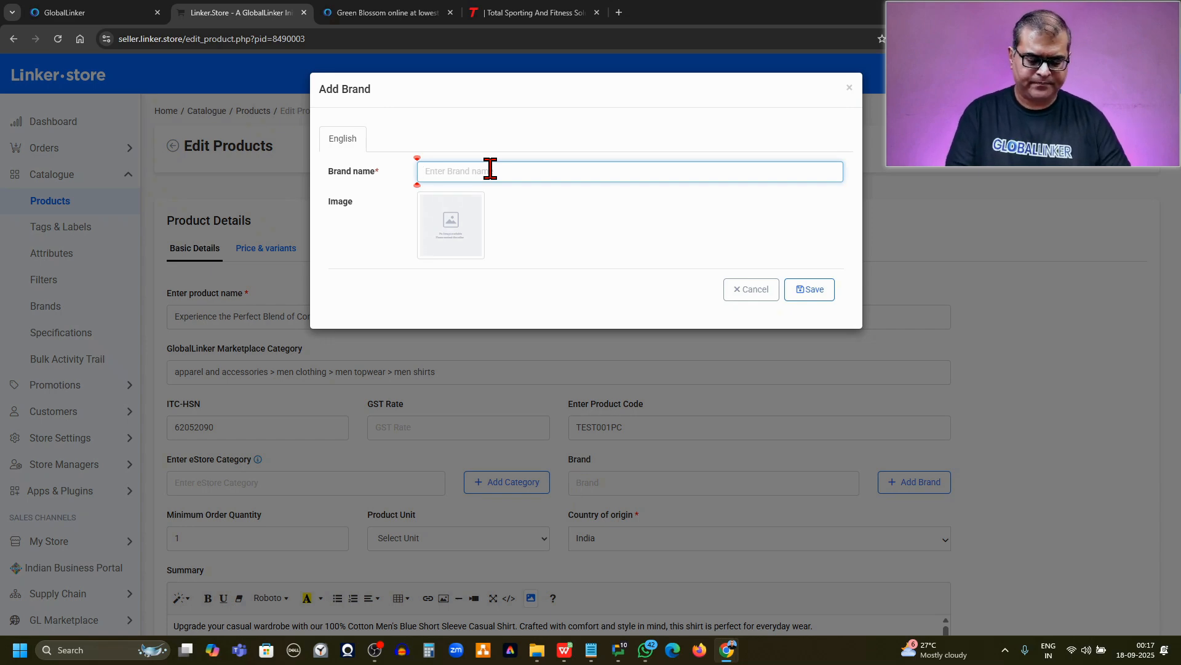
pyautogui.write('Super')
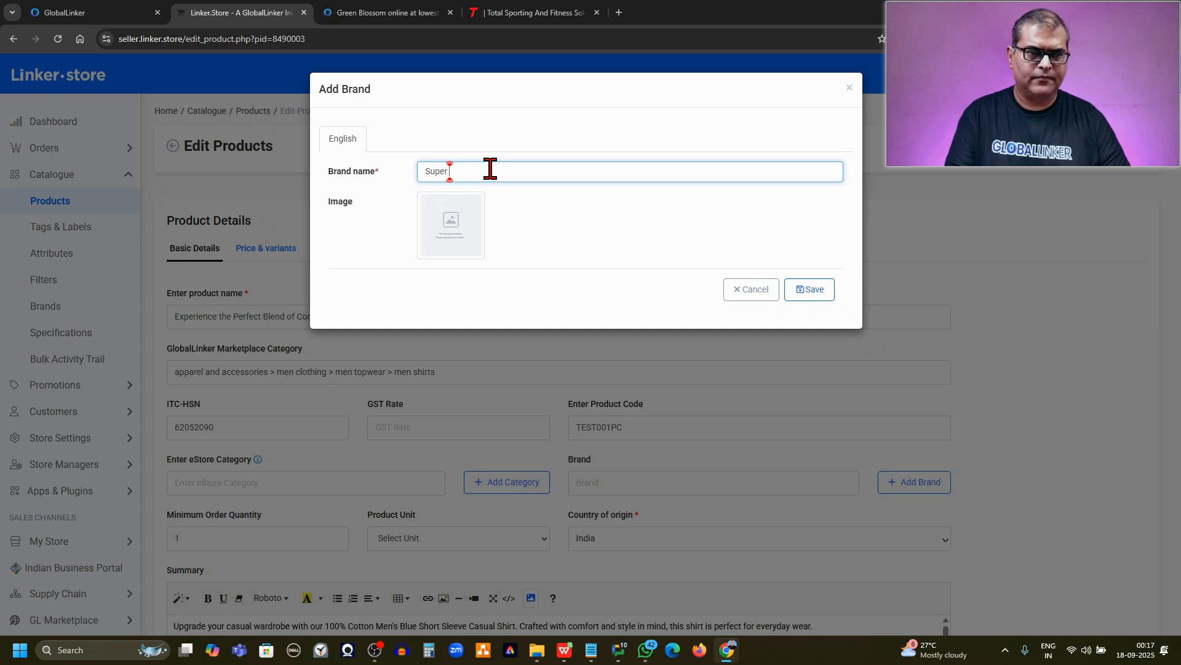
pyautogui.write(' Brand')
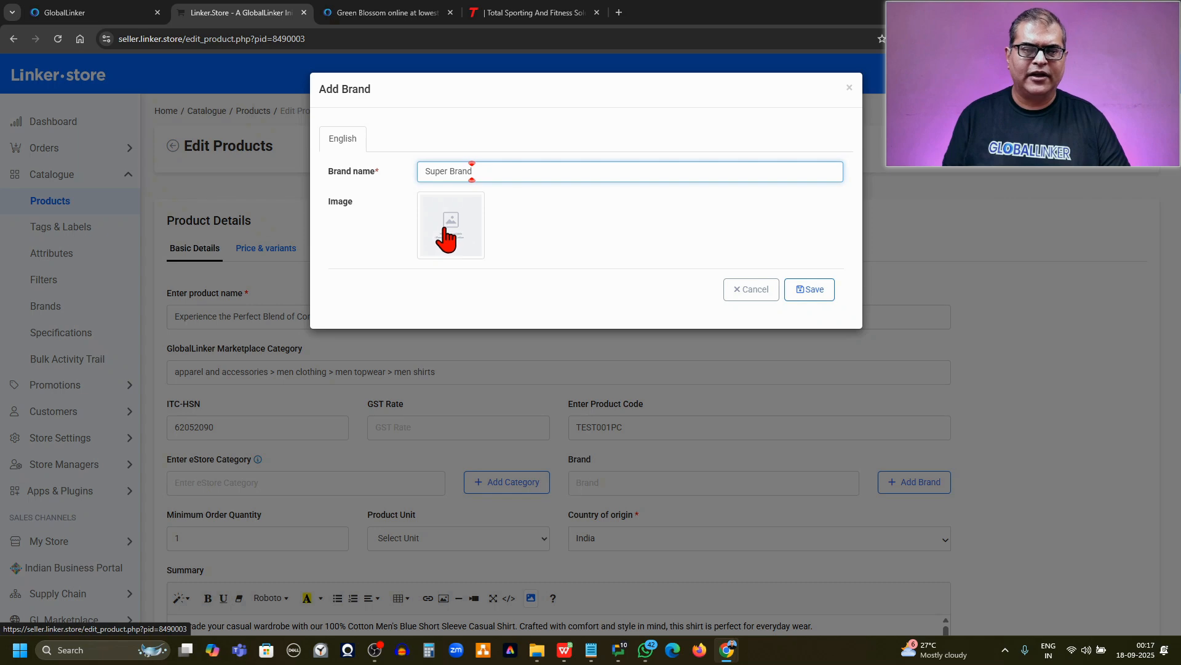
pyautogui.click(445, 229)
pyautogui.click(501, 228)
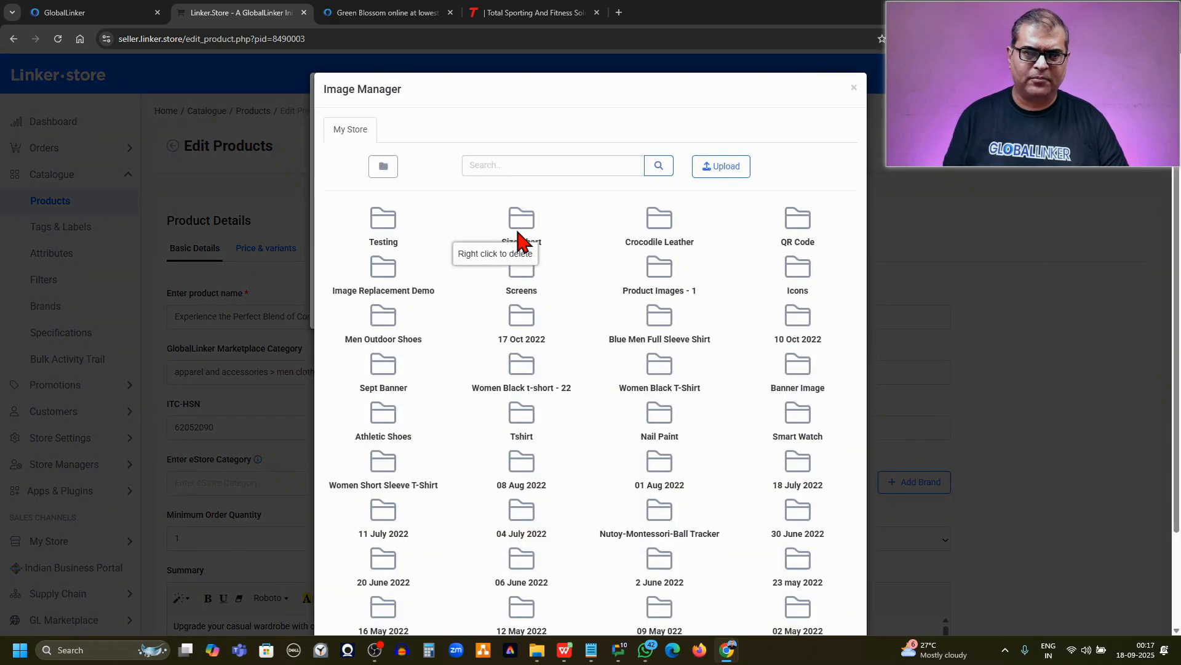
pyautogui.click(853, 88)
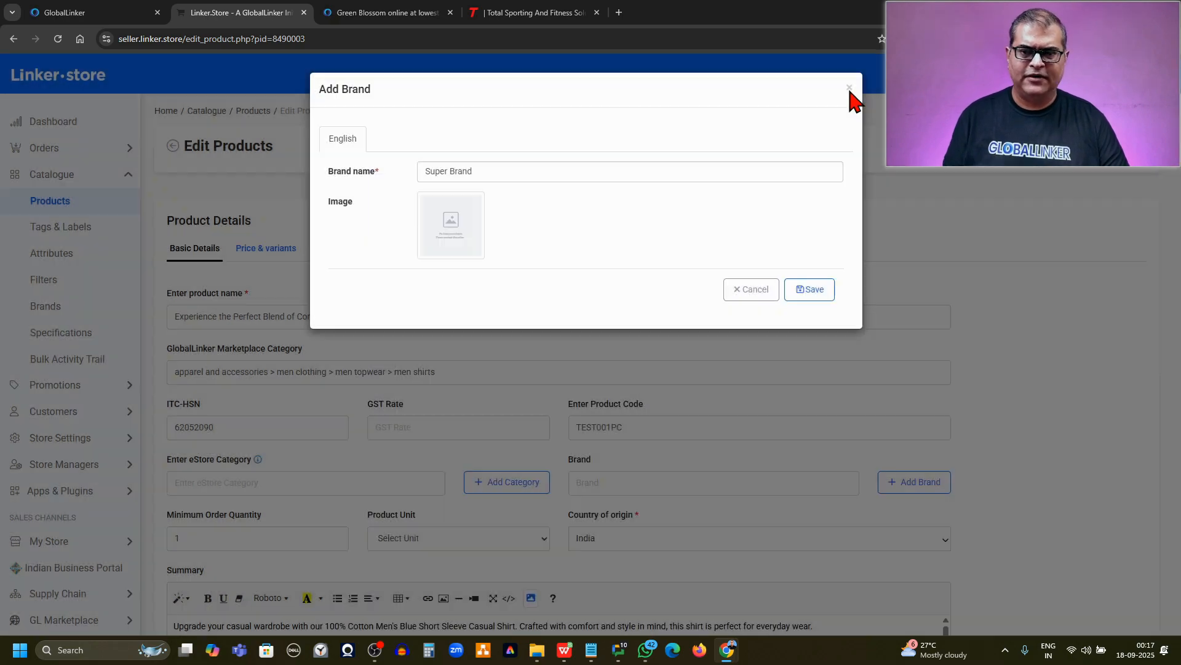
pyautogui.click(851, 91)
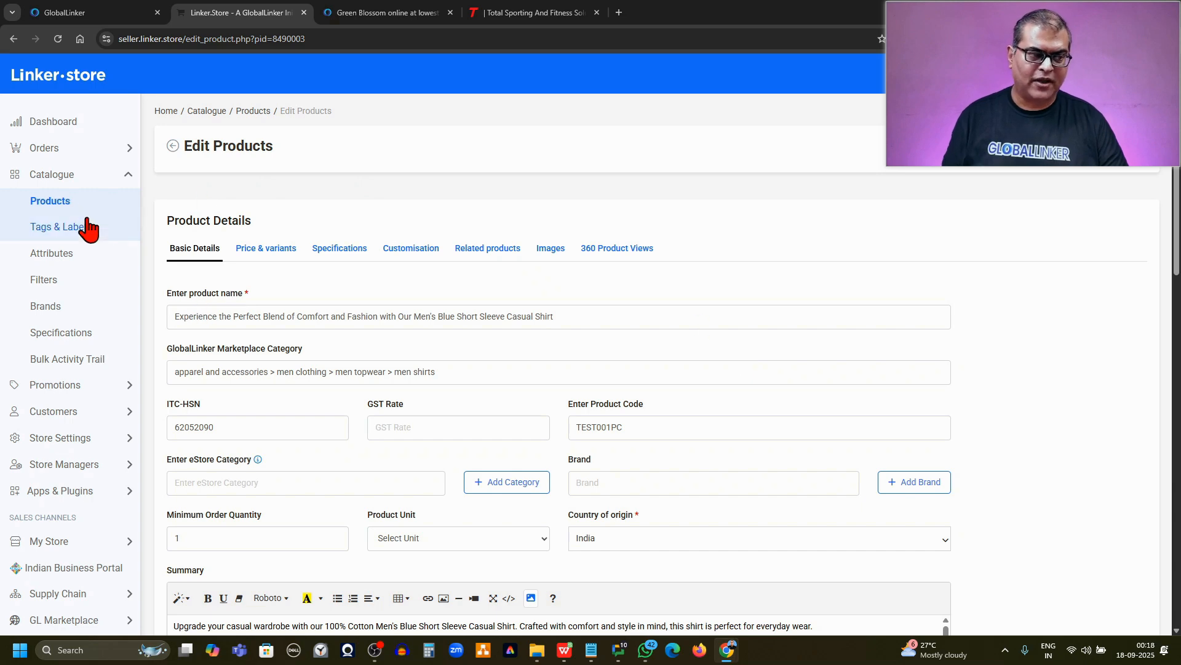
# Return to the product list and open the catalogue's list of brands in a separate browser tab
pyautogui.click(58, 205)
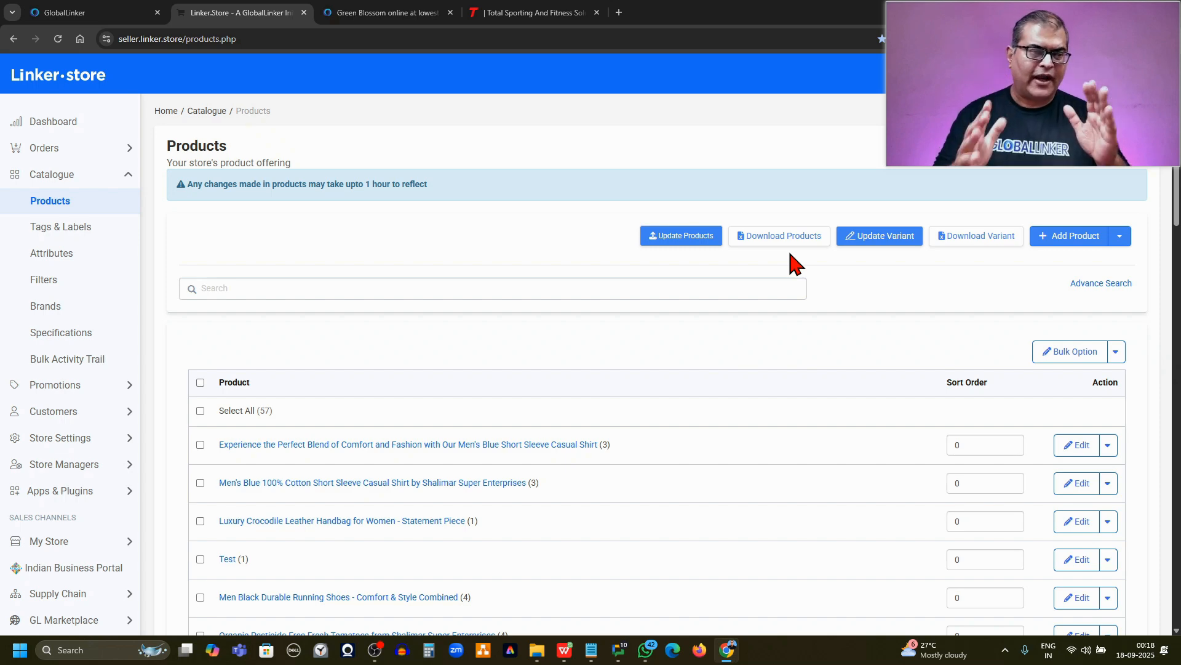
pyautogui.middleClick(49, 314)
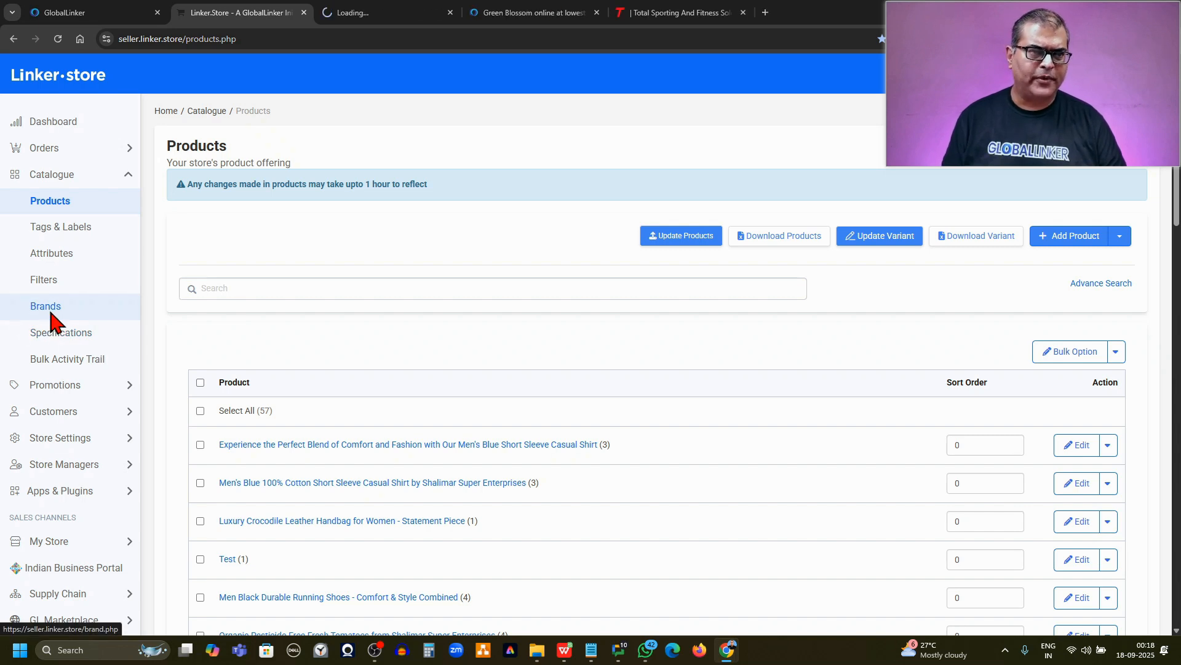
pyautogui.click(412, 14)
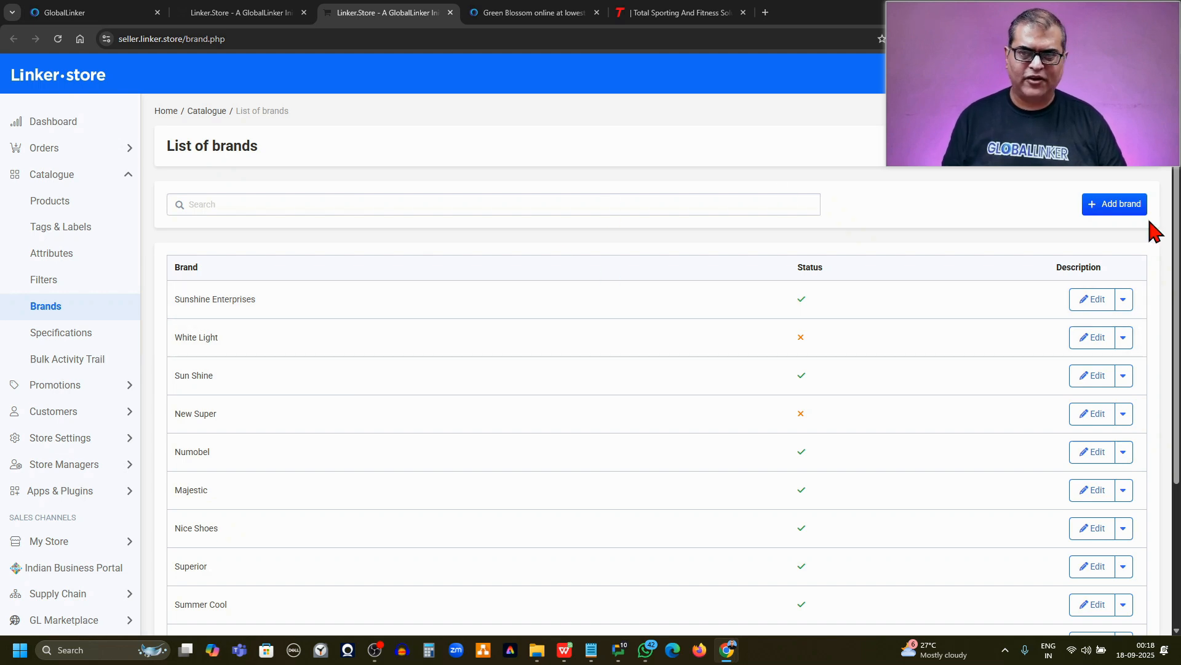
# Open the form for a new brand and go back to the list of brands without saving
pyautogui.click(1098, 212)
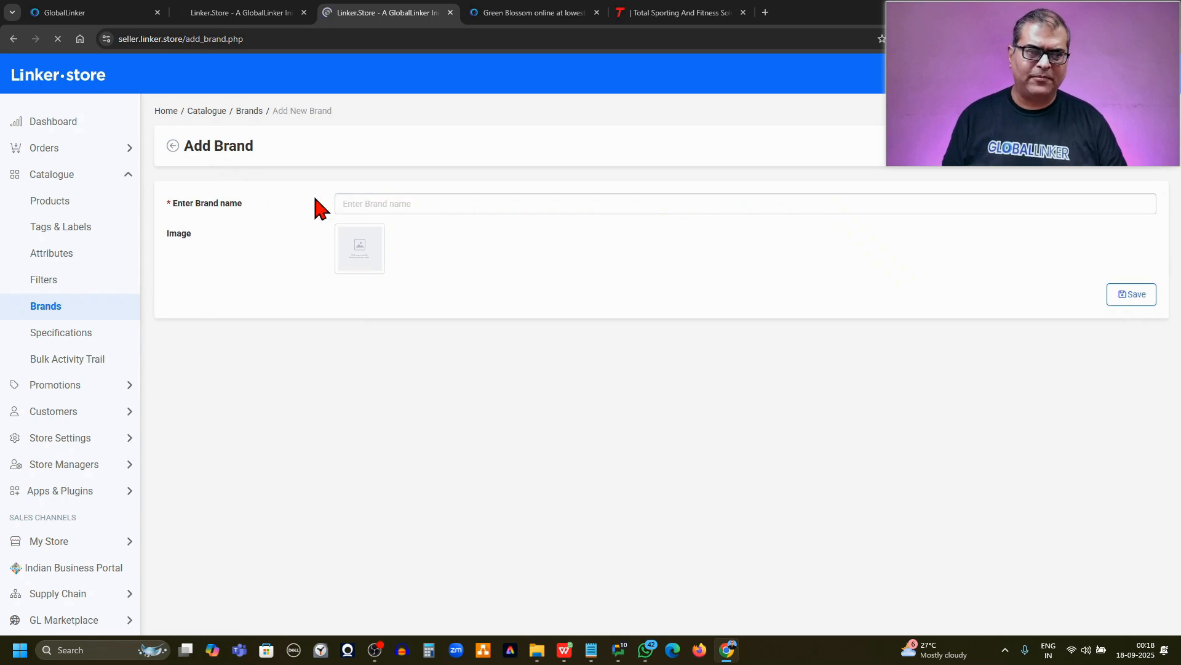
pyautogui.click(397, 203)
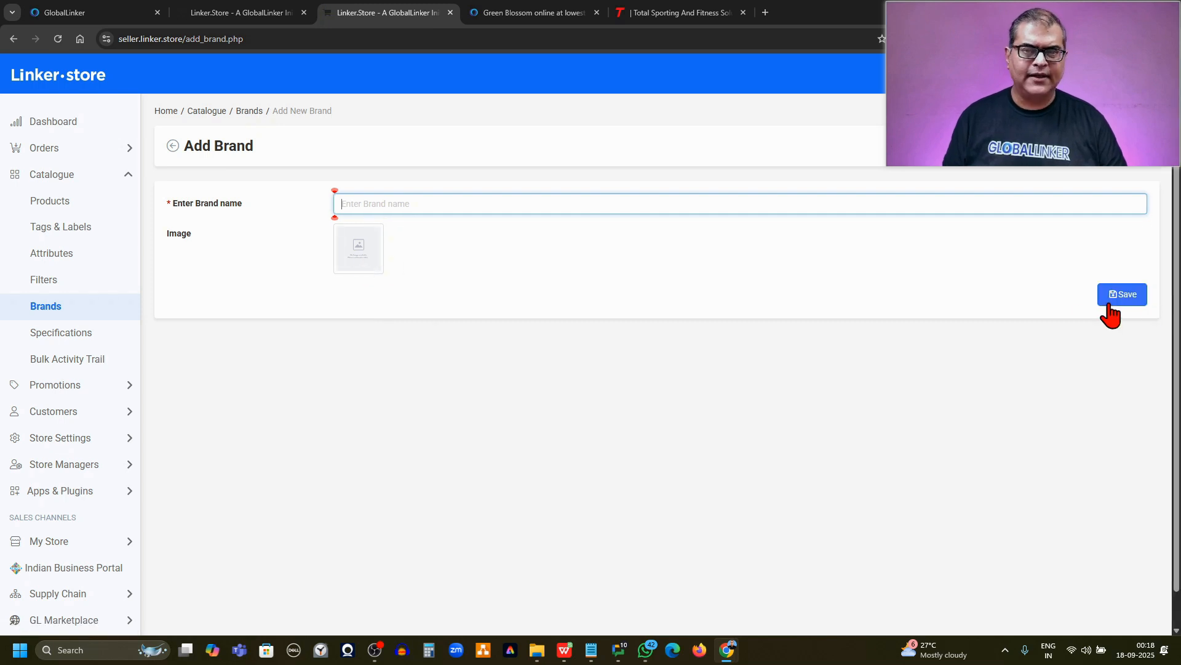
pyautogui.click(170, 150)
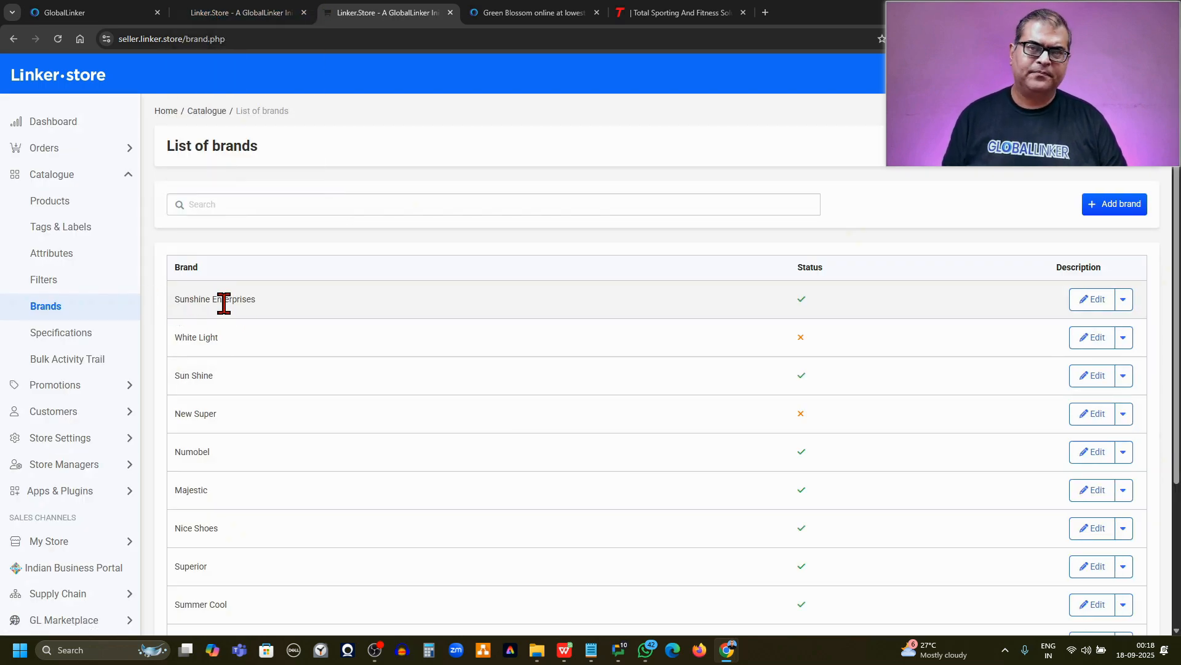
# Copy the brand name Sunshine Enterprises from the list of brands and download the product export from the product list
pyautogui.moveTo(269, 303); pyautogui.dragTo(176, 300)
pyautogui.hotkey('ctrl', 'c')
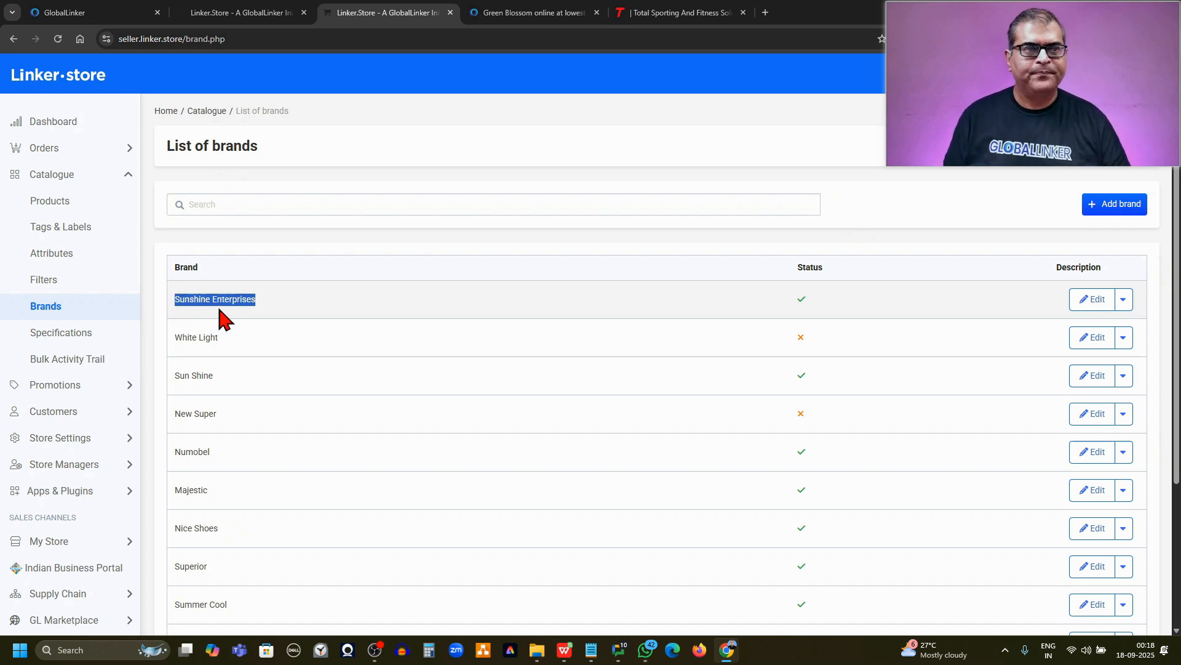
pyautogui.click(240, 12)
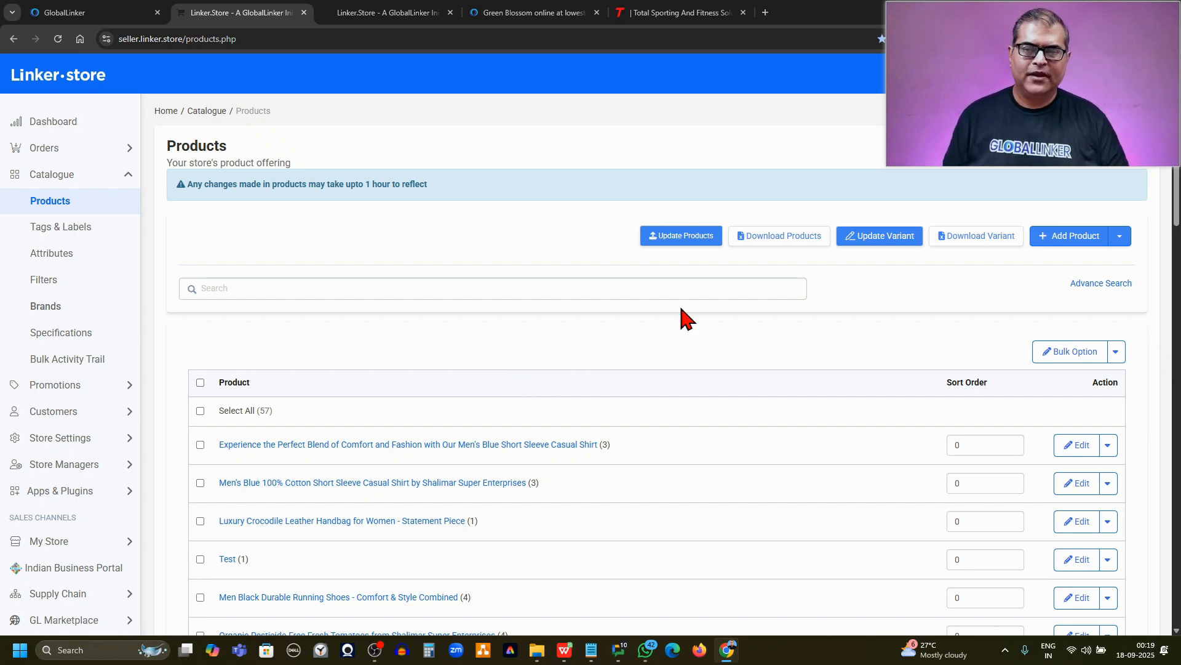
pyautogui.click(764, 238)
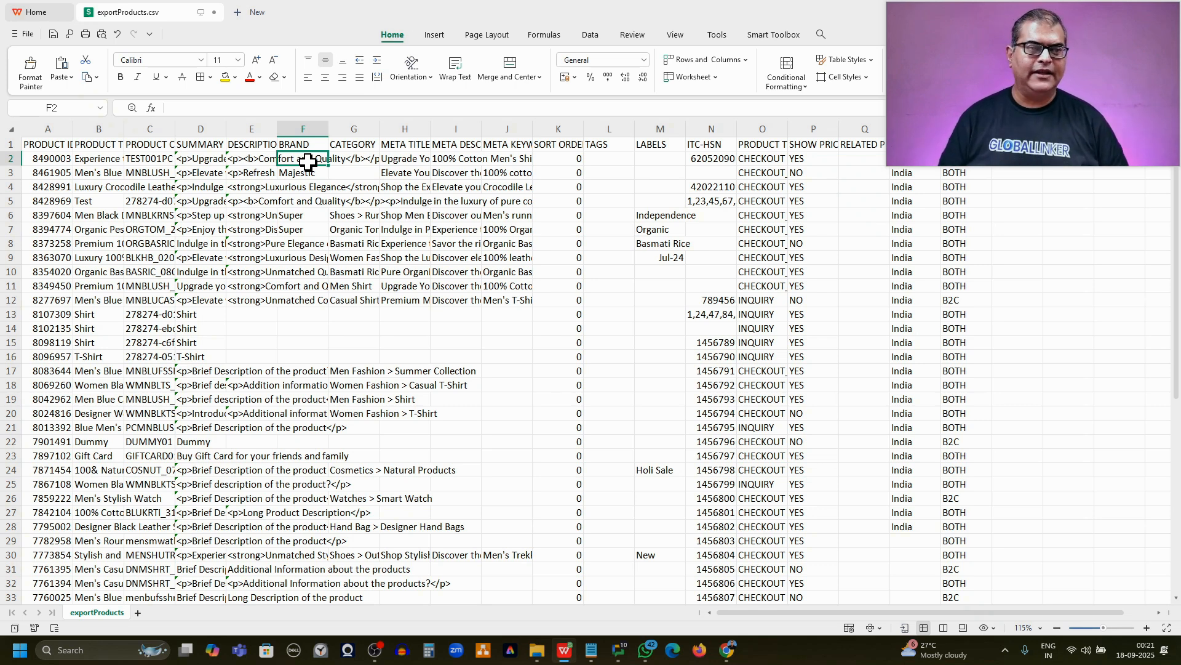
# Paste Sunshine Enterprises as the brand of the first product, cell F2, in exportProducts.csv
pyautogui.click(303, 128)
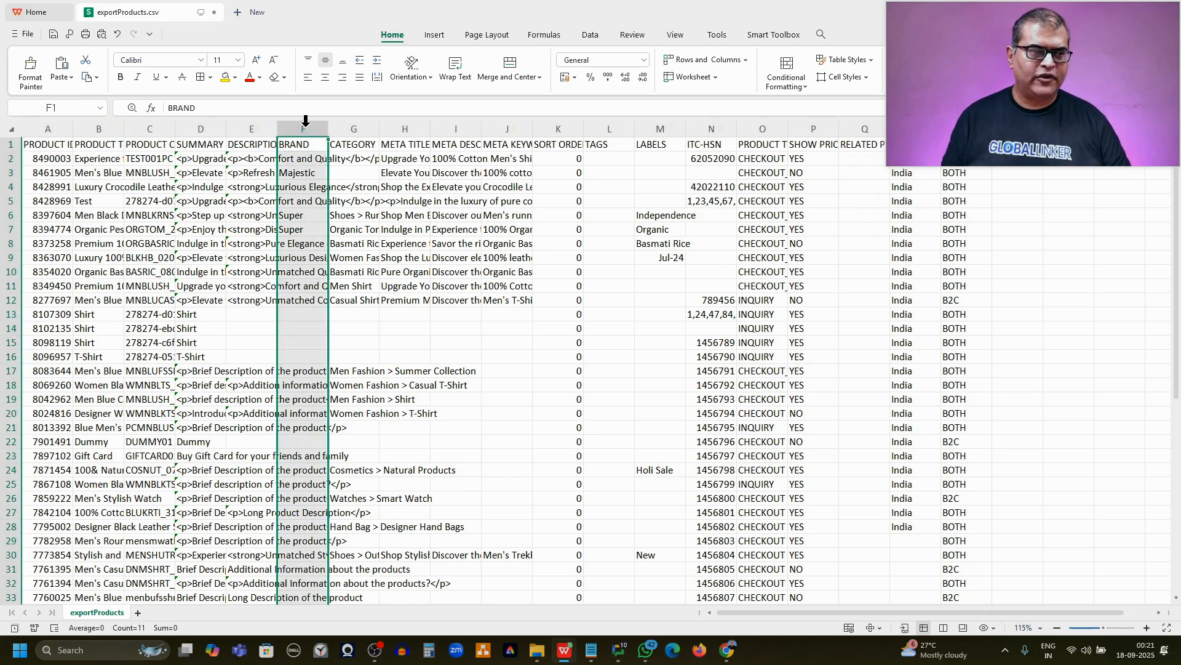
pyautogui.click(298, 159)
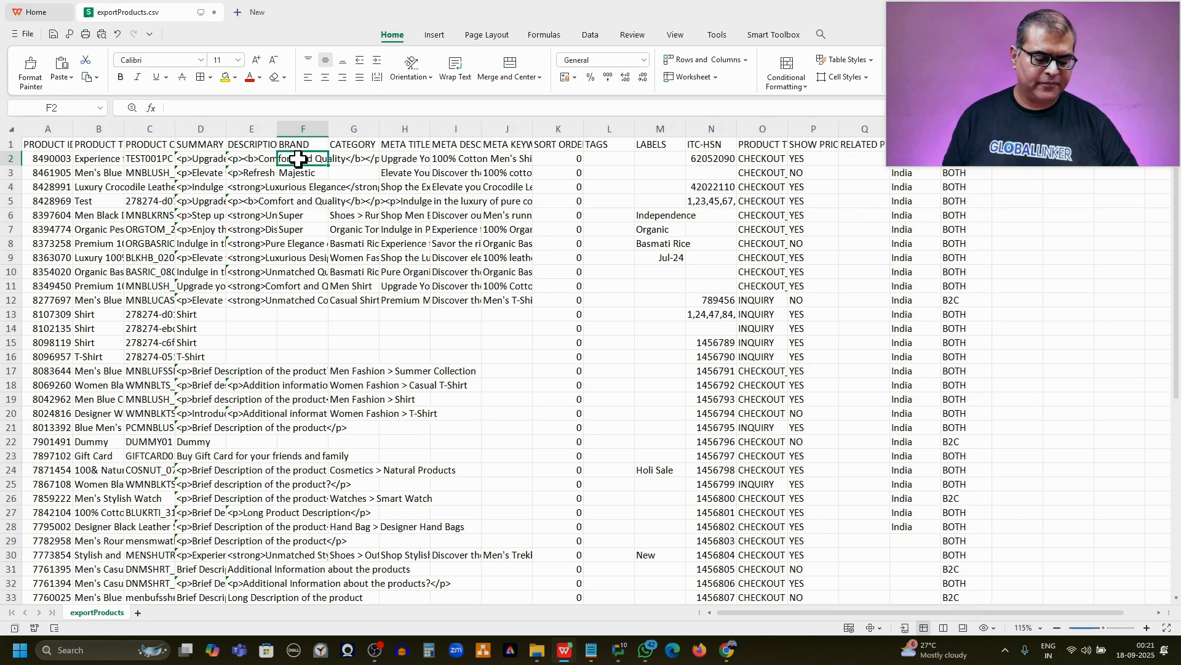
pyautogui.hotkey('ctrl', 'v')
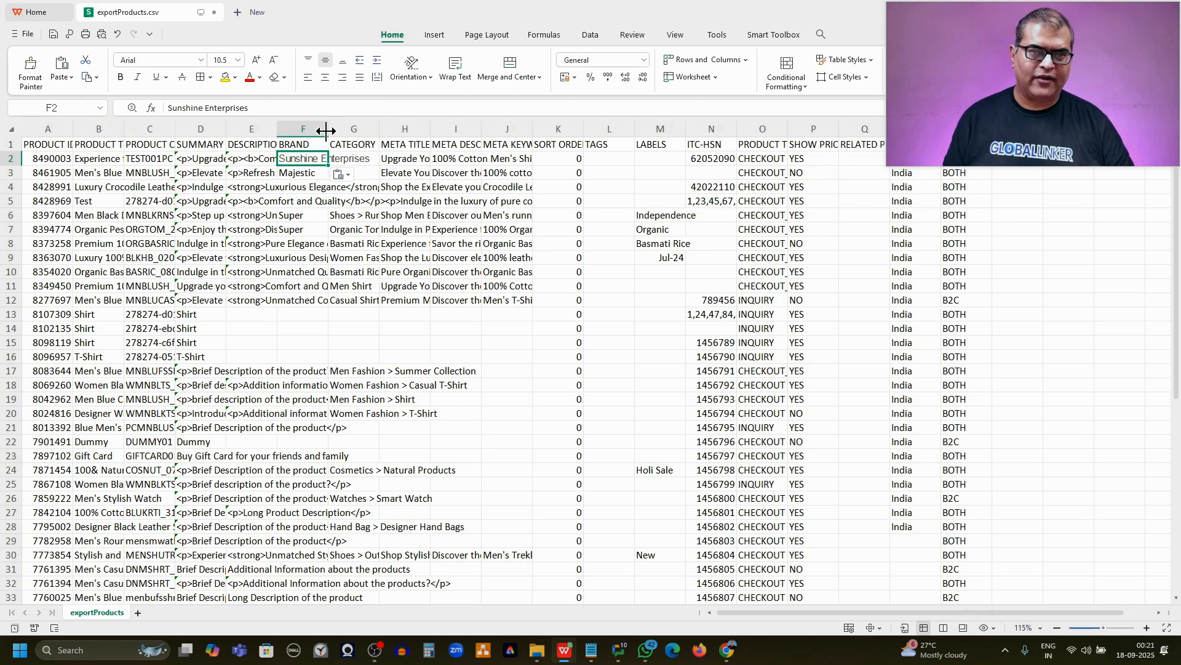
pyautogui.press('Down')
pyautogui.press('Up')
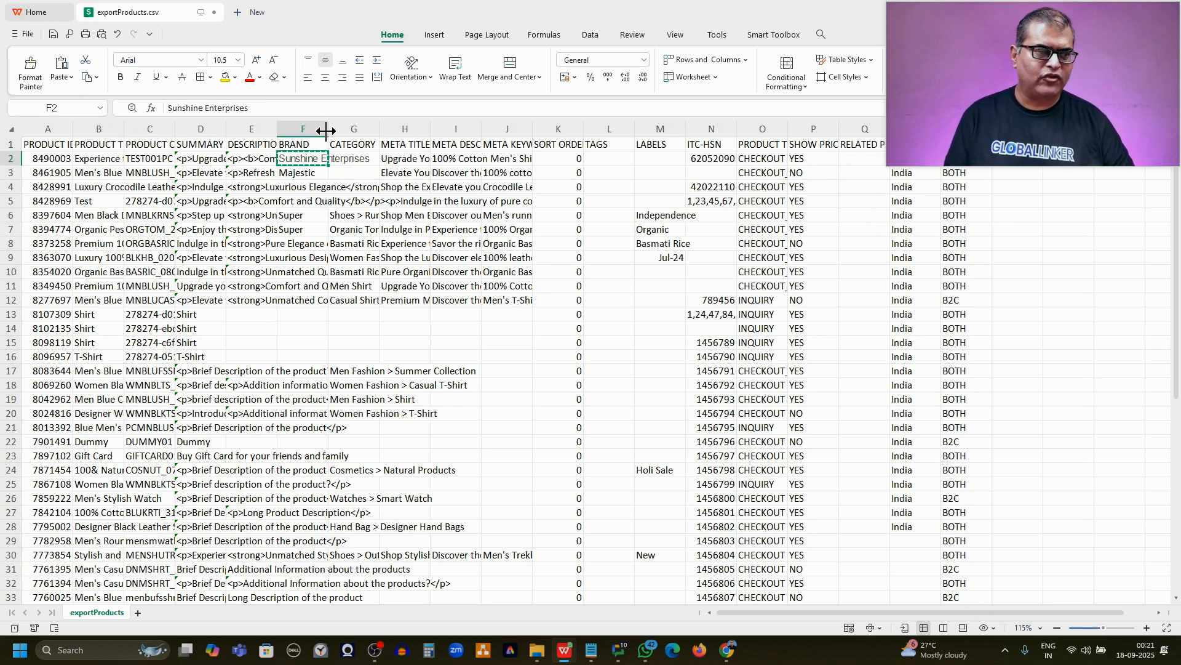
# Copy the Sunshine Enterprises brand from cell F2 into the BRAND column down to cell F12
pyautogui.press('Left')
pyautogui.press('Right')
pyautogui.hotkey('ctrl', 'c')
pyautogui.press('Down')
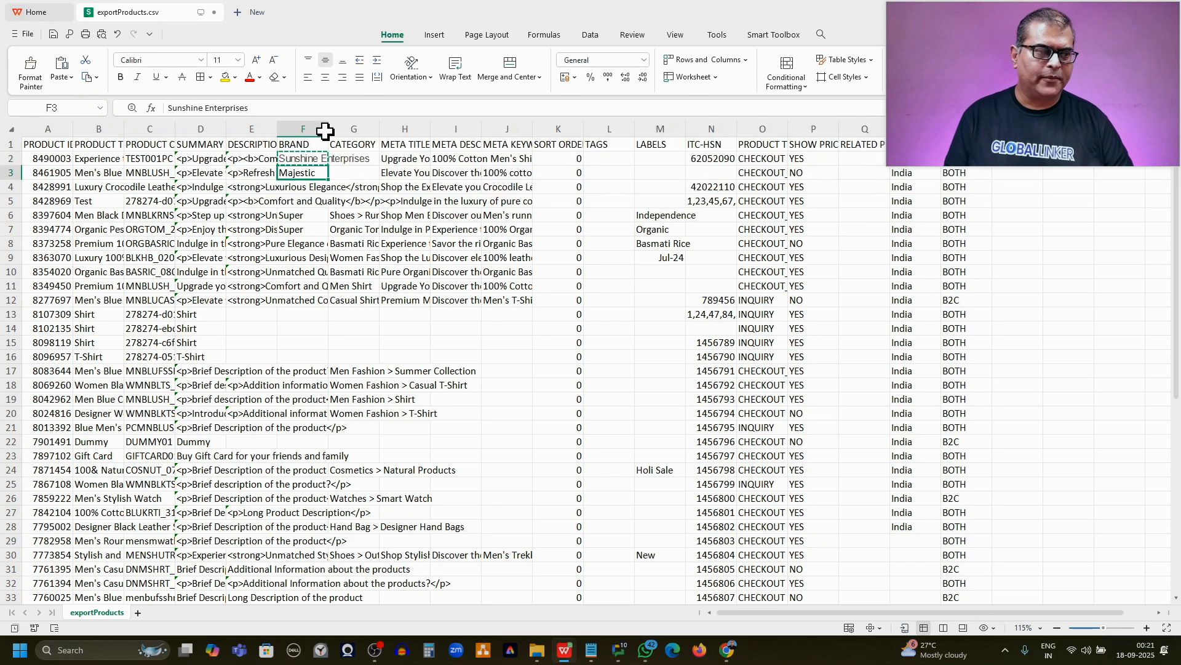
pyautogui.press('Up')
pyautogui.hotkey('shift', 'Down')
pyautogui.hotkey('shift', 'Down')
pyautogui.hotkey('shift', 'Down')
pyautogui.hotkey('shift', 'Down')
pyautogui.hotkey('shift', 'Down')
pyautogui.hotkey('shift', 'Down')
pyautogui.hotkey('shift', 'Down')
pyautogui.hotkey('shift', 'Down')
pyautogui.hotkey('shift', 'Down')
pyautogui.hotkey('shift', 'Down')
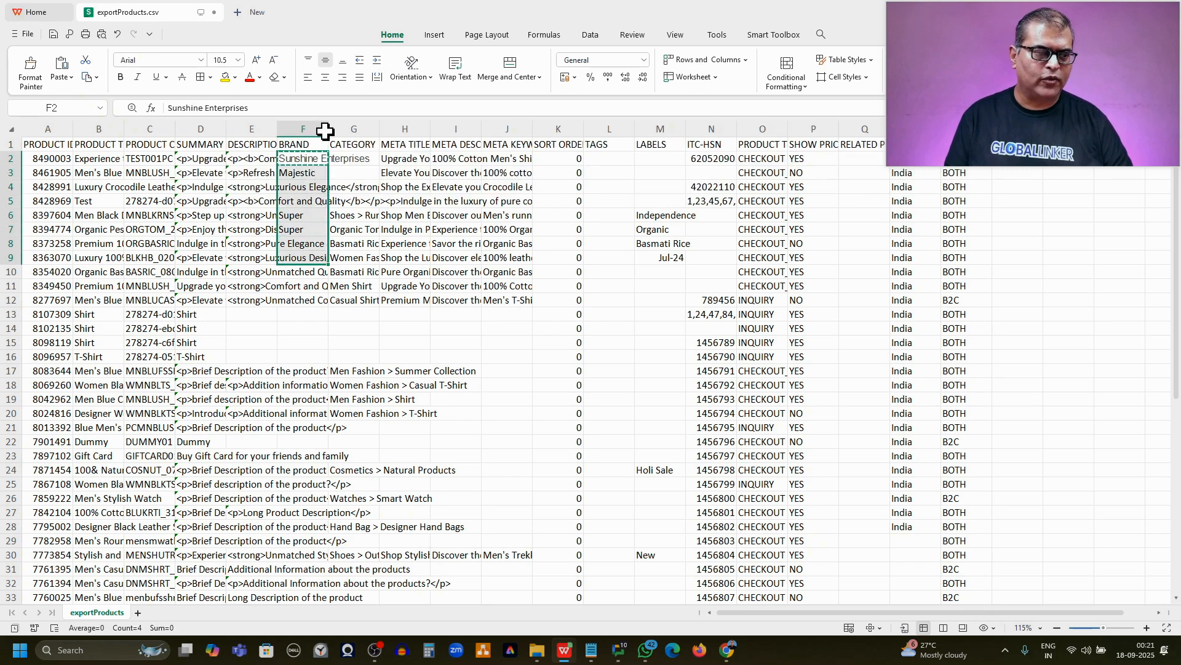
pyautogui.press('Return')
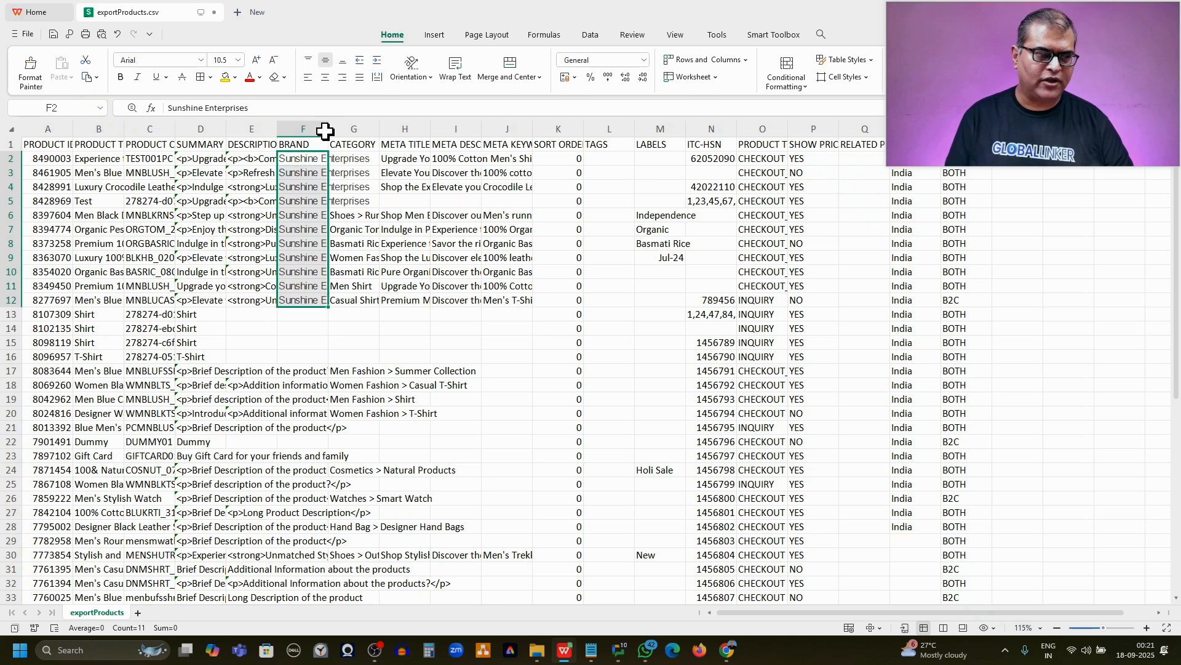
# Look over the filled BRAND cells and save exportProducts.csv in its current CSV format
pyautogui.press('Down')
pyautogui.press('Down')
pyautogui.press('Down')
pyautogui.press('Down')
pyautogui.press('Down')
pyautogui.press('Down')
pyautogui.press('Down')
pyautogui.press('Down')
pyautogui.press('Down')
pyautogui.press('Down')
pyautogui.press('Down')
pyautogui.press('Down')
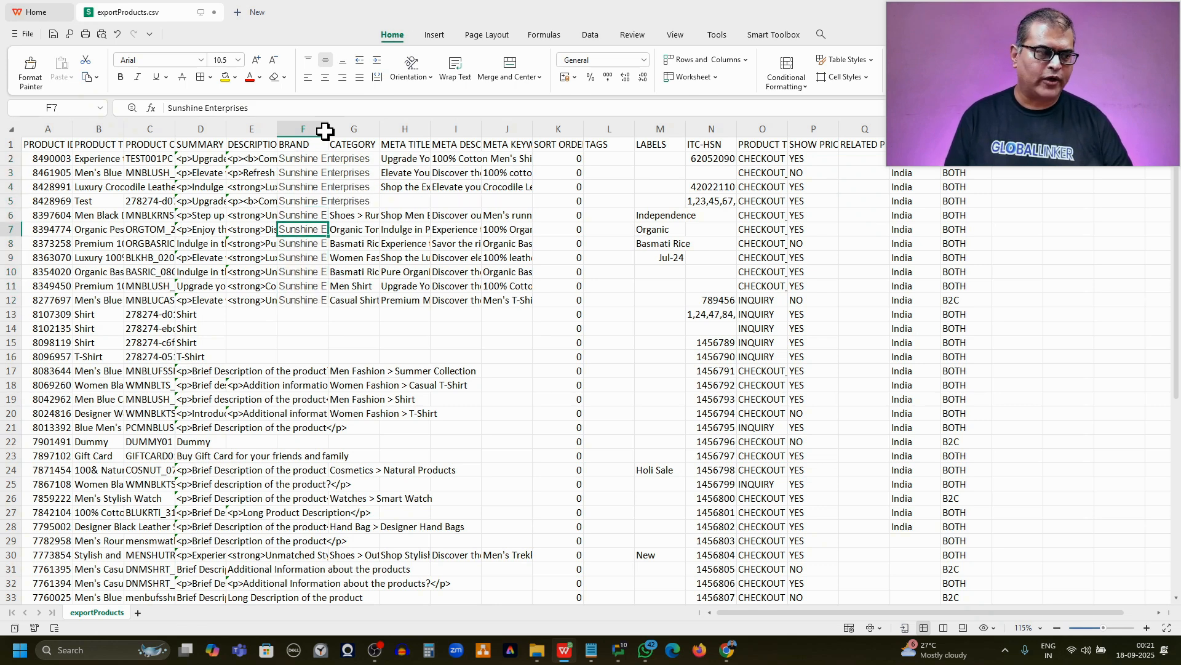
pyautogui.press('Up')
pyautogui.press('Up')
pyautogui.press('Up')
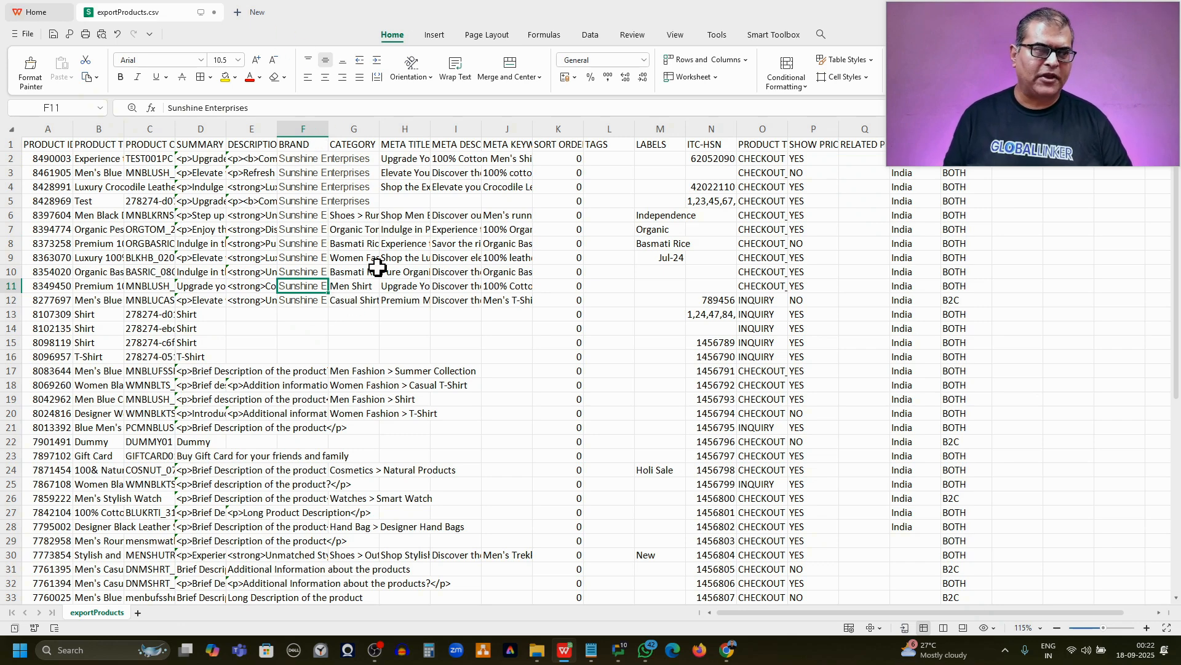
pyautogui.click(53, 34)
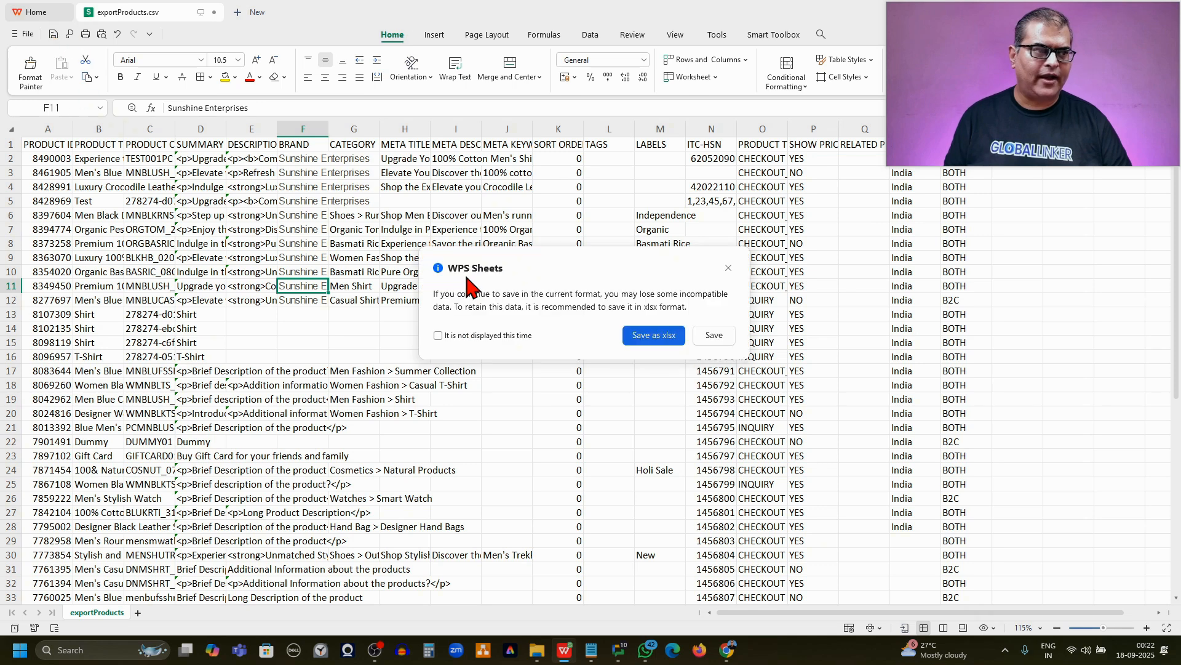
pyautogui.click(705, 342)
# Switch back to the seller site's list of brands and compare the Sunshine Enterprises spelling with the BRAND column in exportProducts.csv
pyautogui.hotkey('alt', 'Tab')
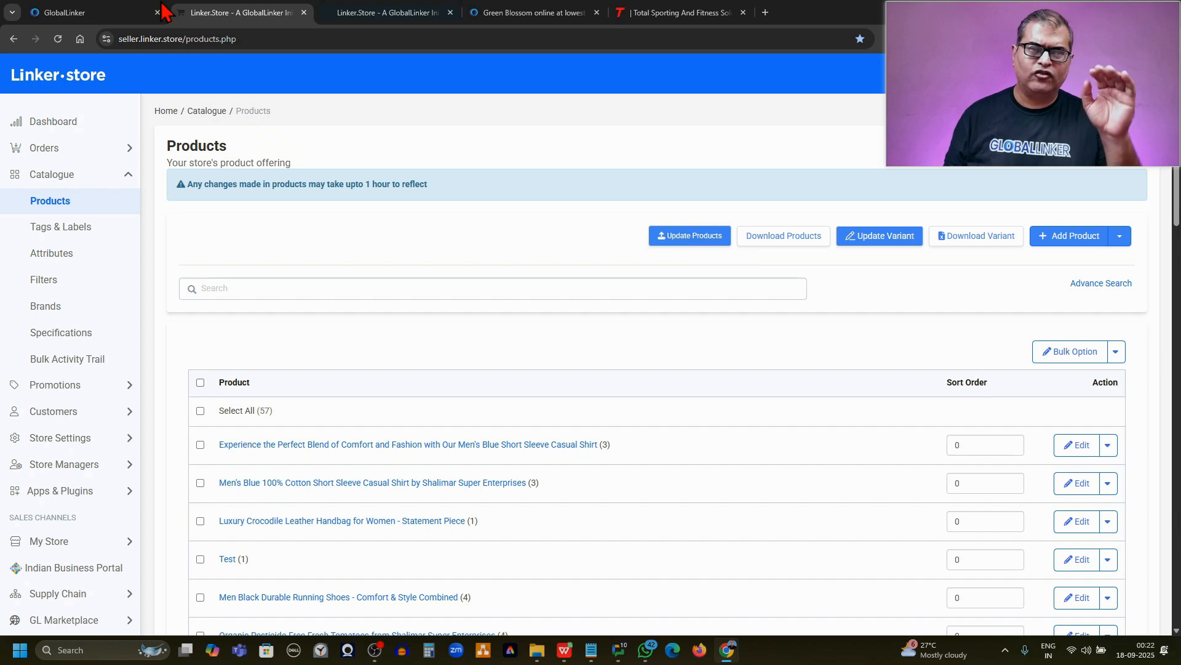
pyautogui.click(59, 315)
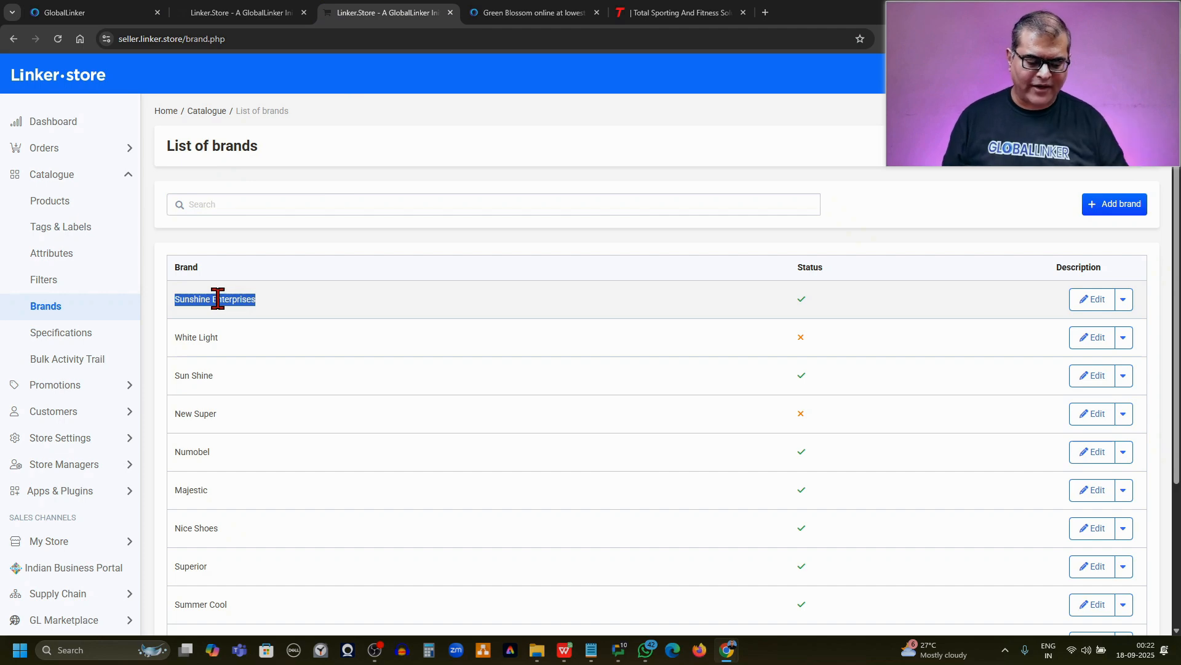
pyautogui.hotkey('alt', 'Tab')
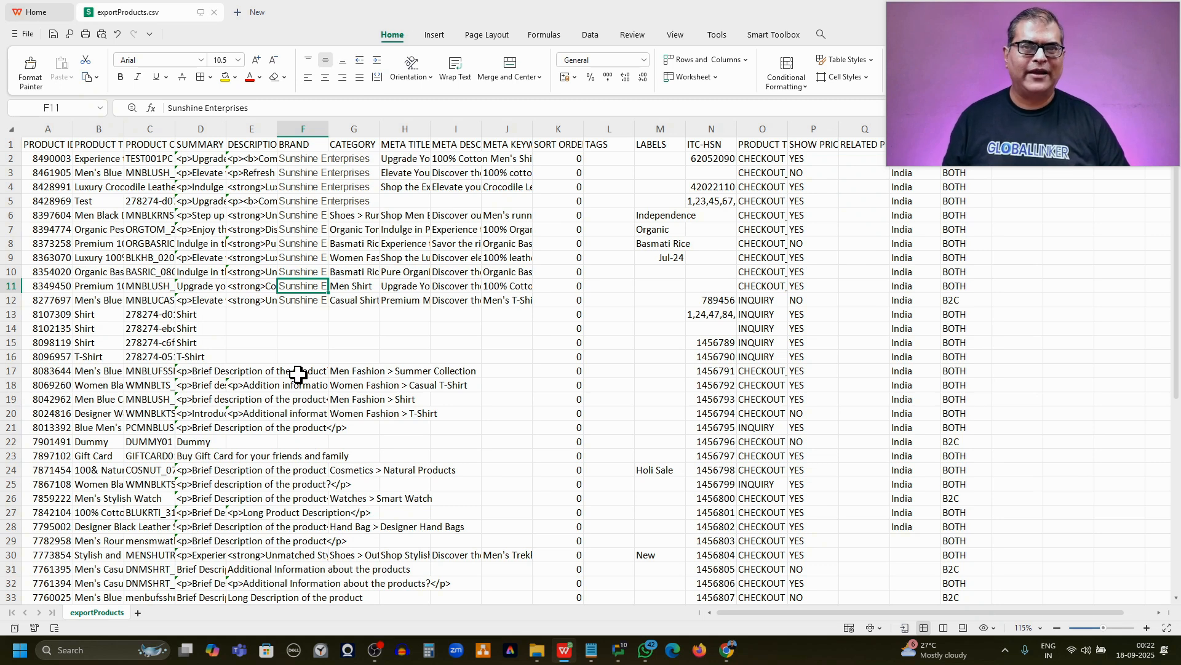
pyautogui.hotkey('alt', 'Tab')
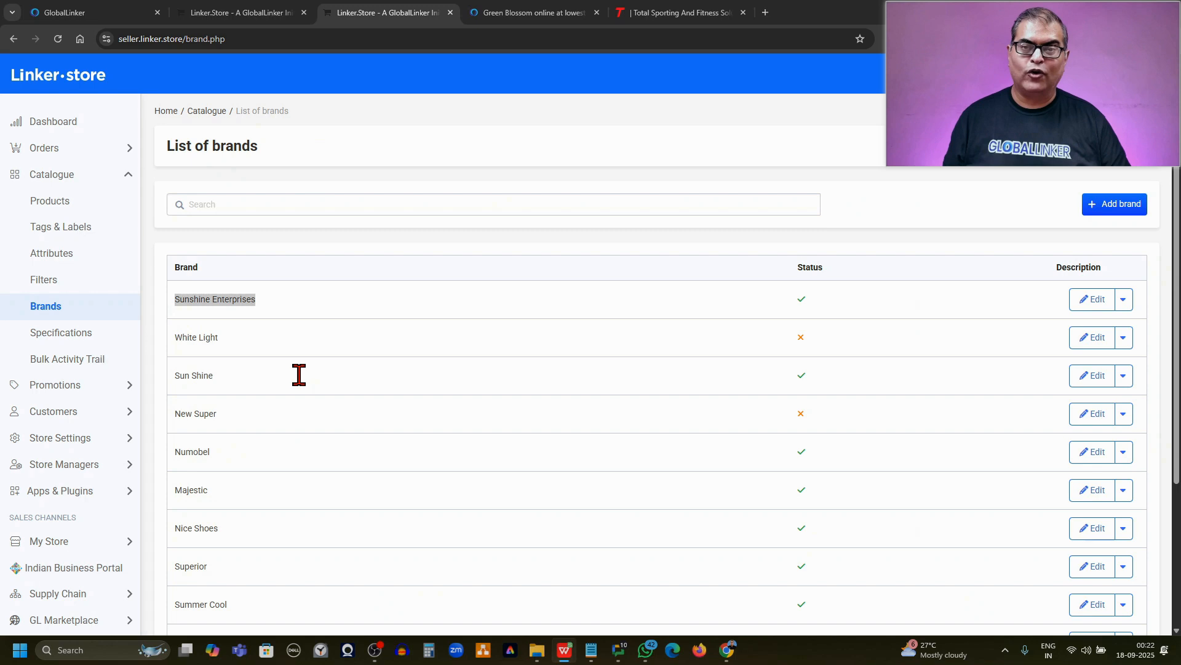